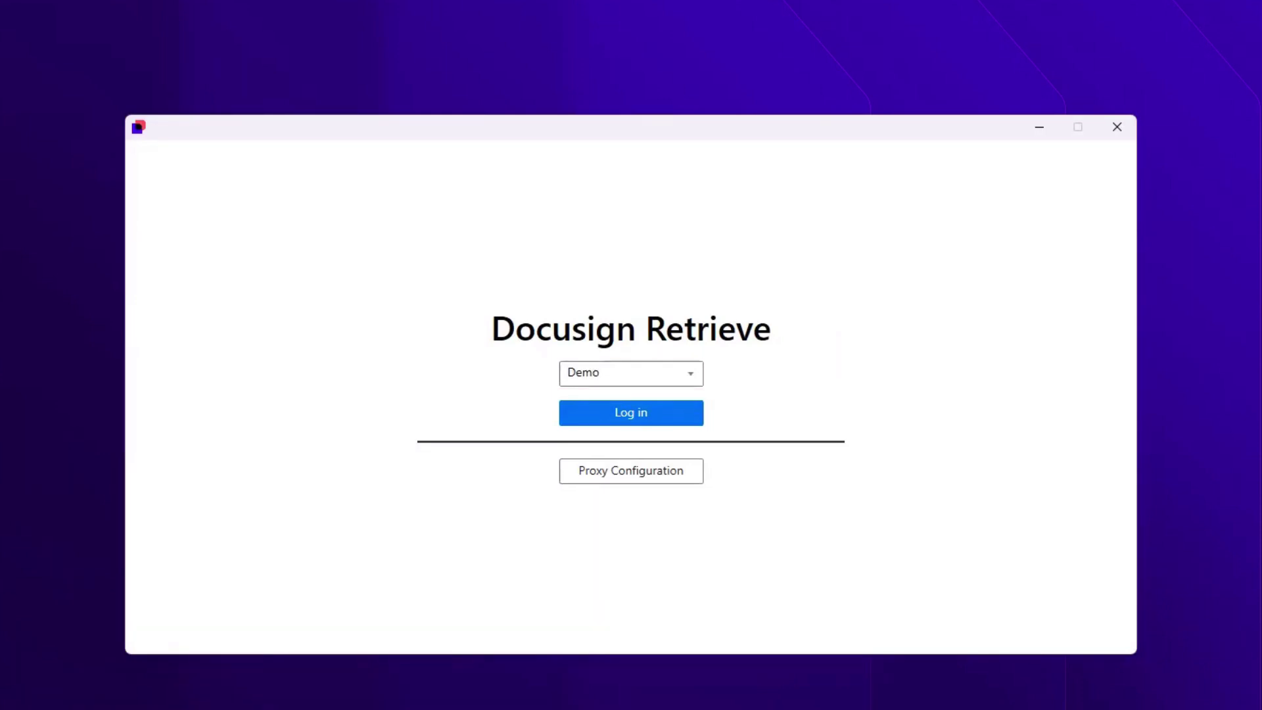
Step: Sign in to the Demo environment through the browser login and password pages
click(632, 419)
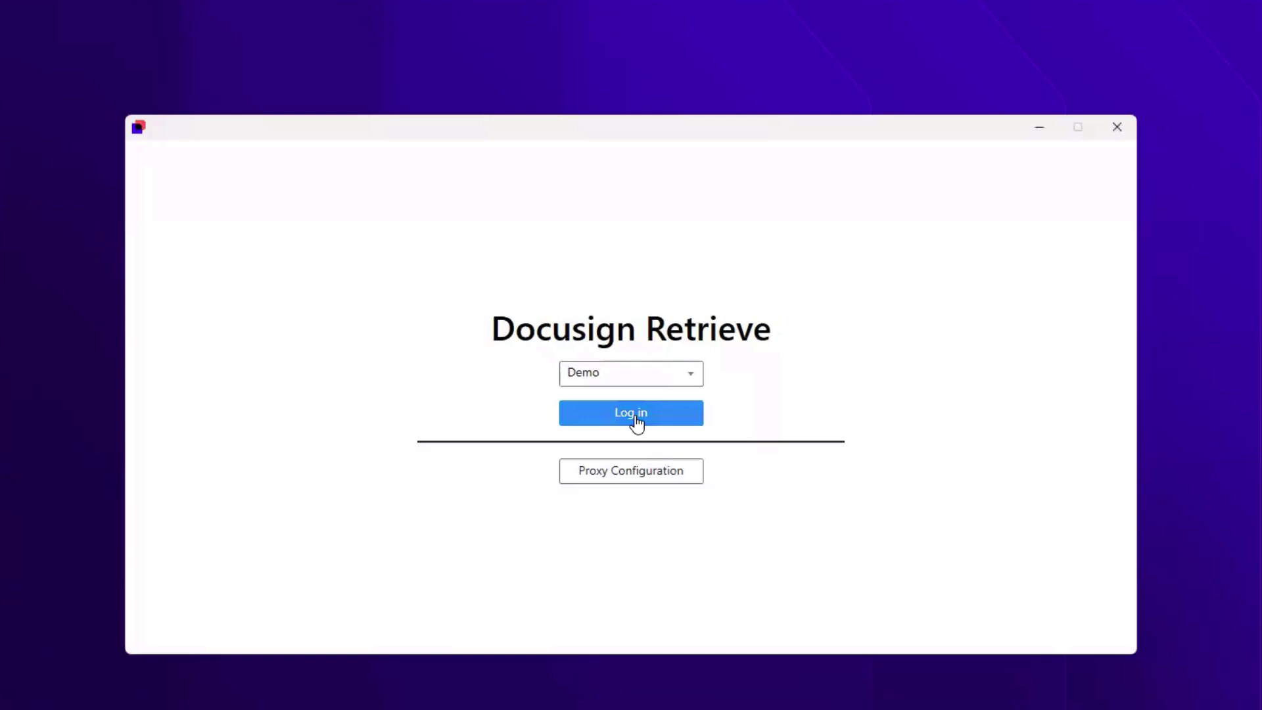
click(613, 494)
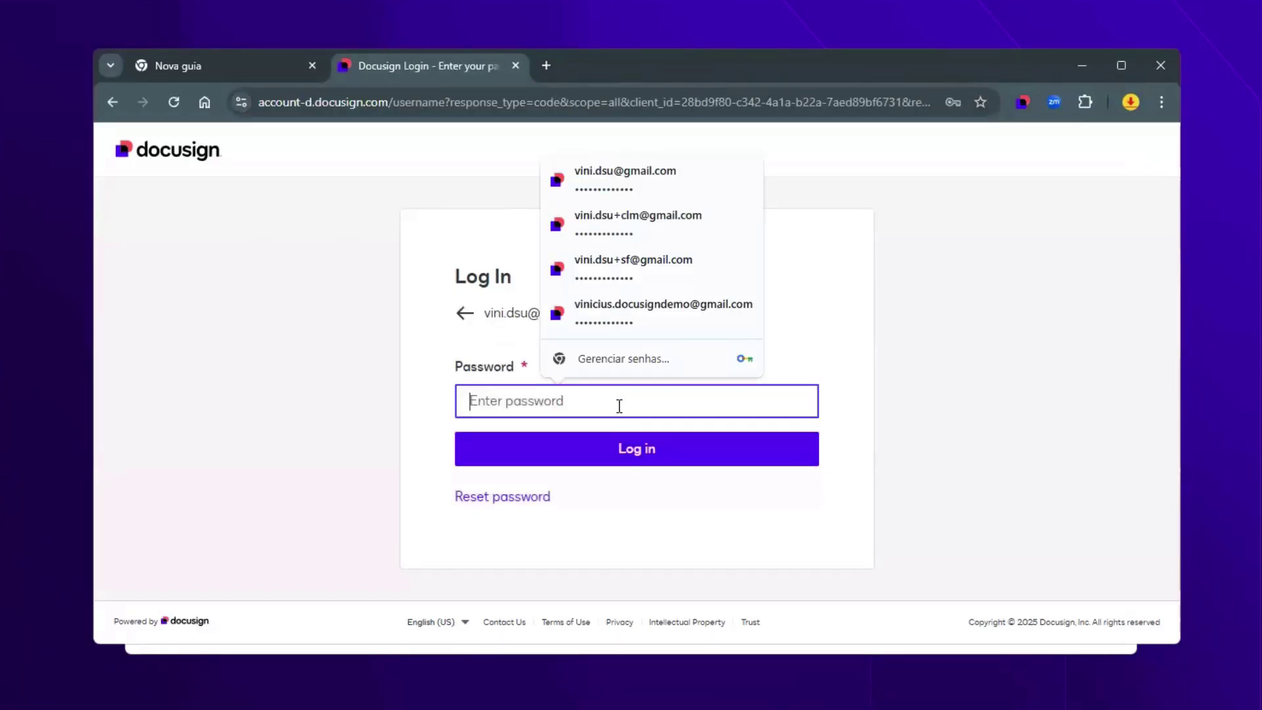
click(610, 464)
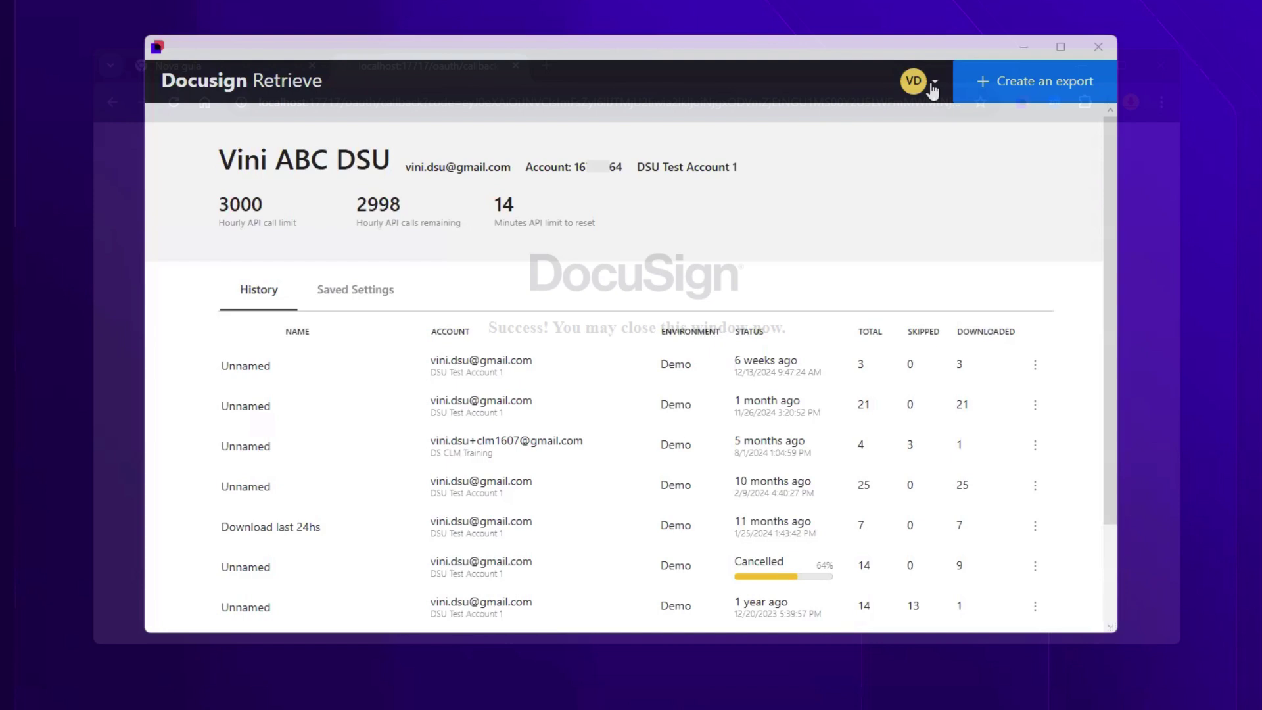
Step: Check the account options menu in the profile dropdown, then close it
click(933, 86)
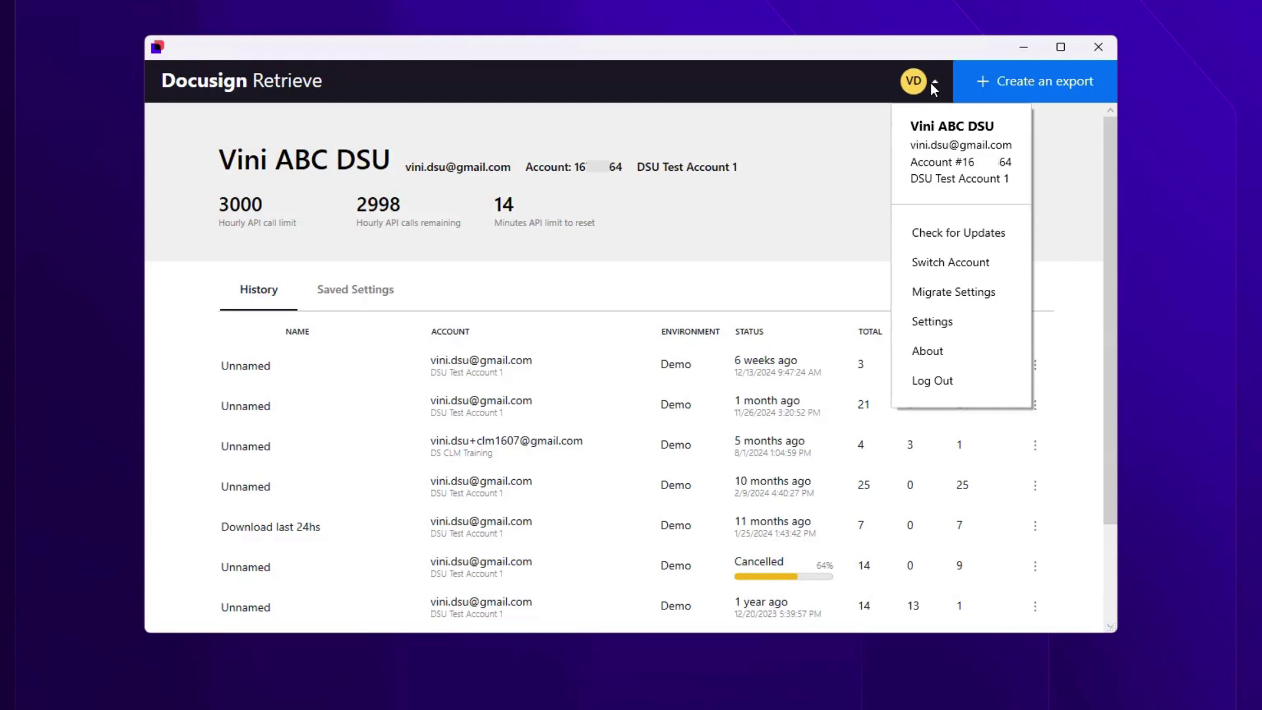
click(930, 83)
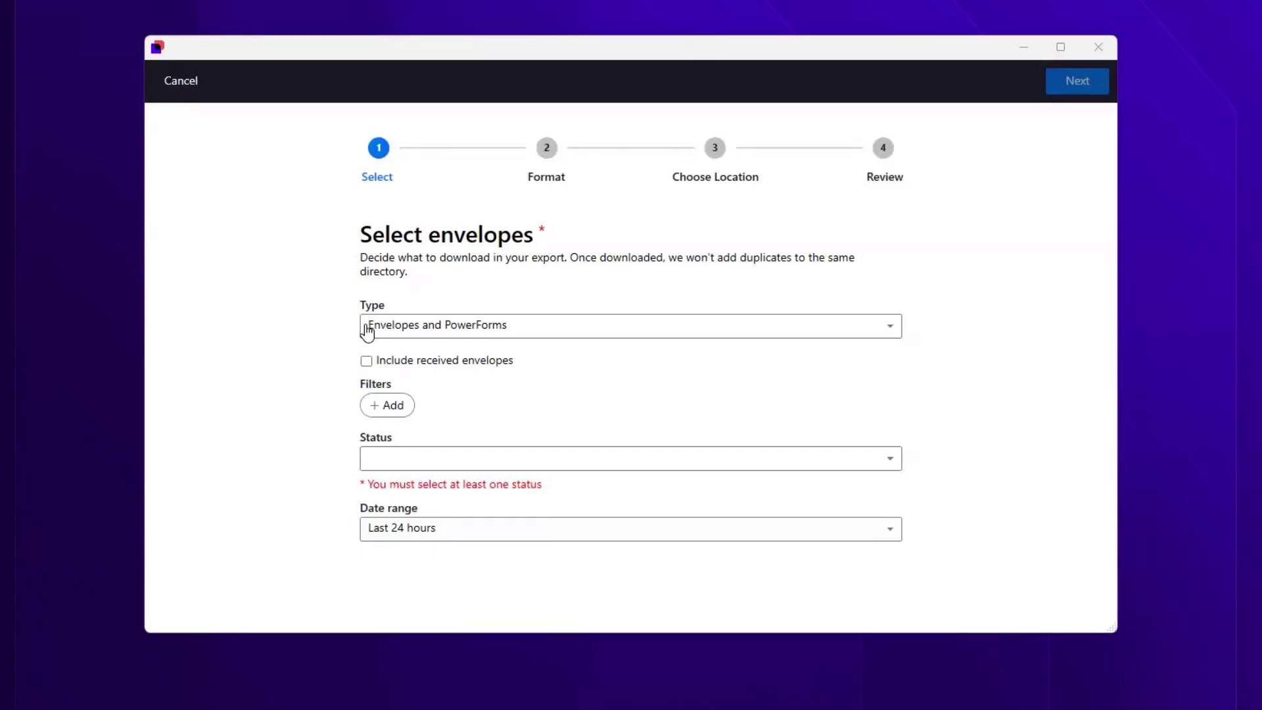
Step: Keep type as Envelopes and PowerForms, set Status to Any, and continue to Format
click(368, 332)
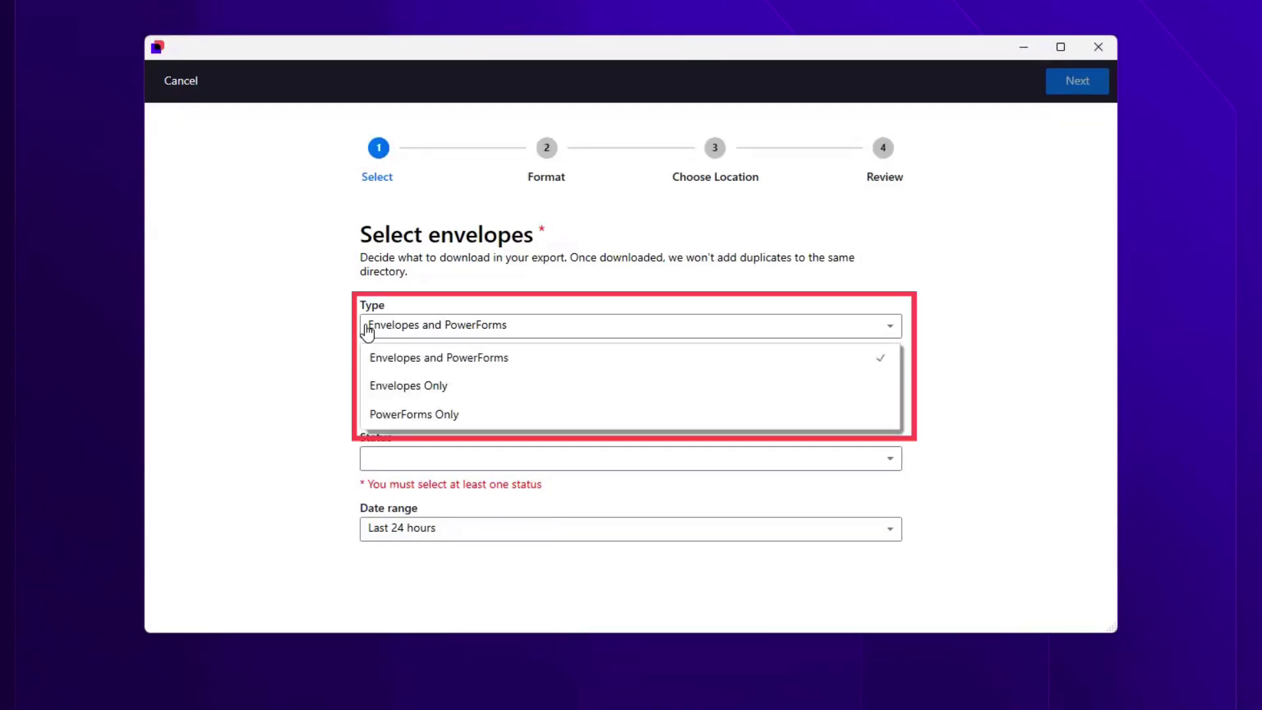
click(367, 332)
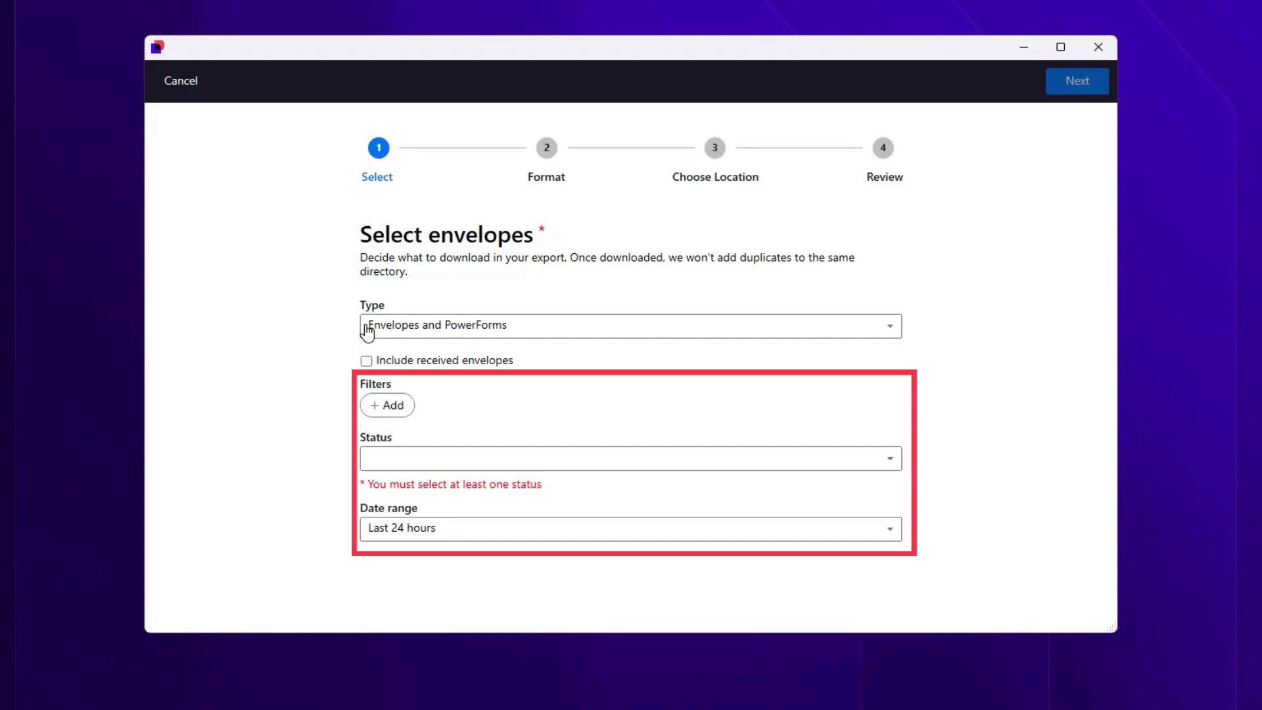
click(429, 460)
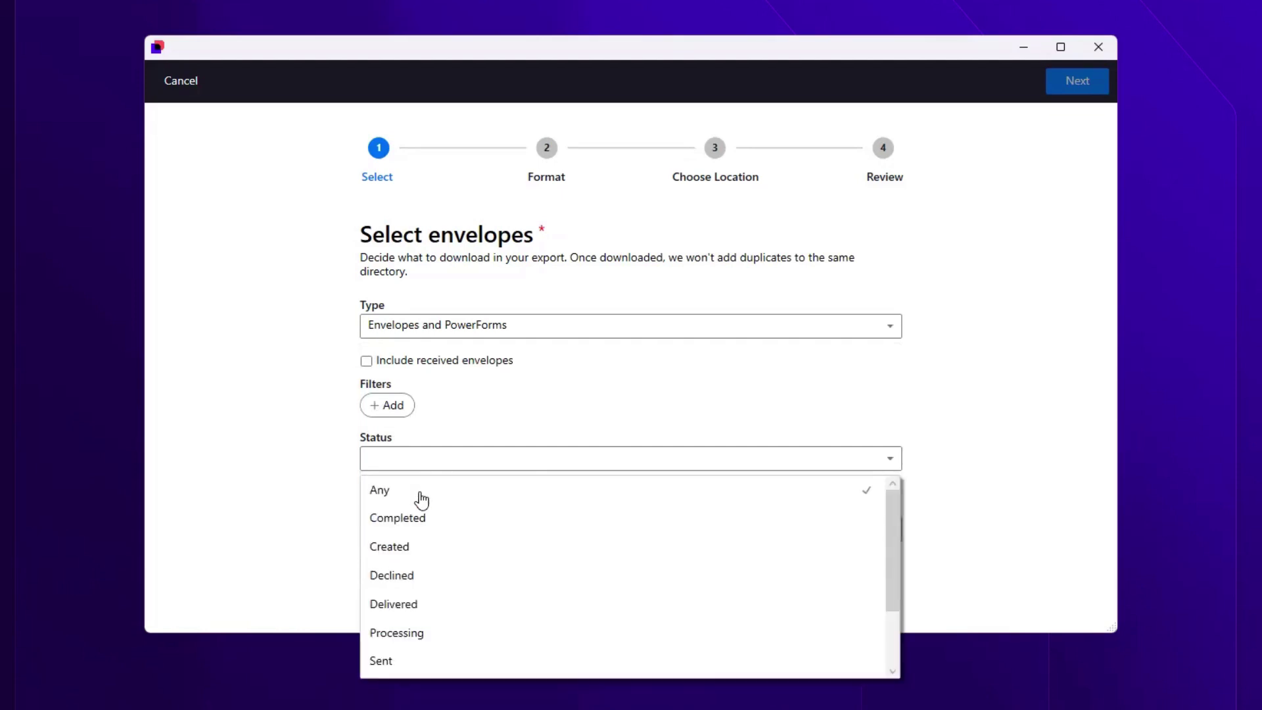
click(420, 497)
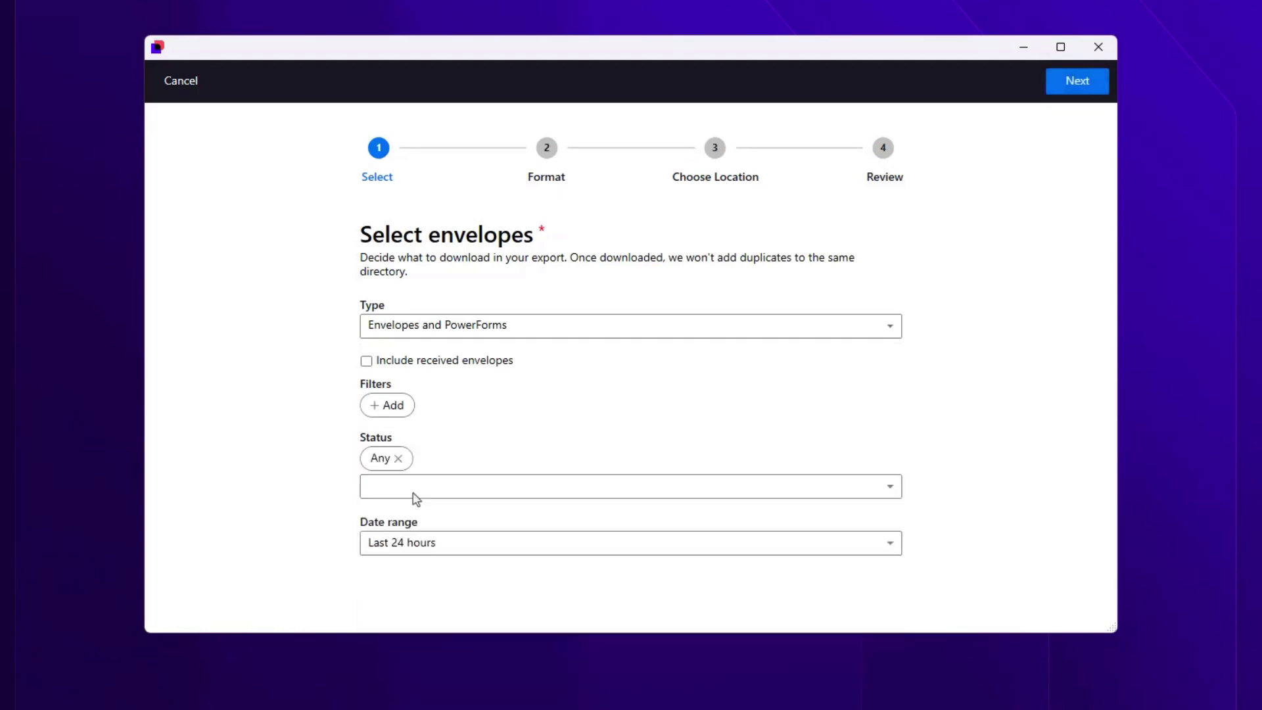
click(1048, 85)
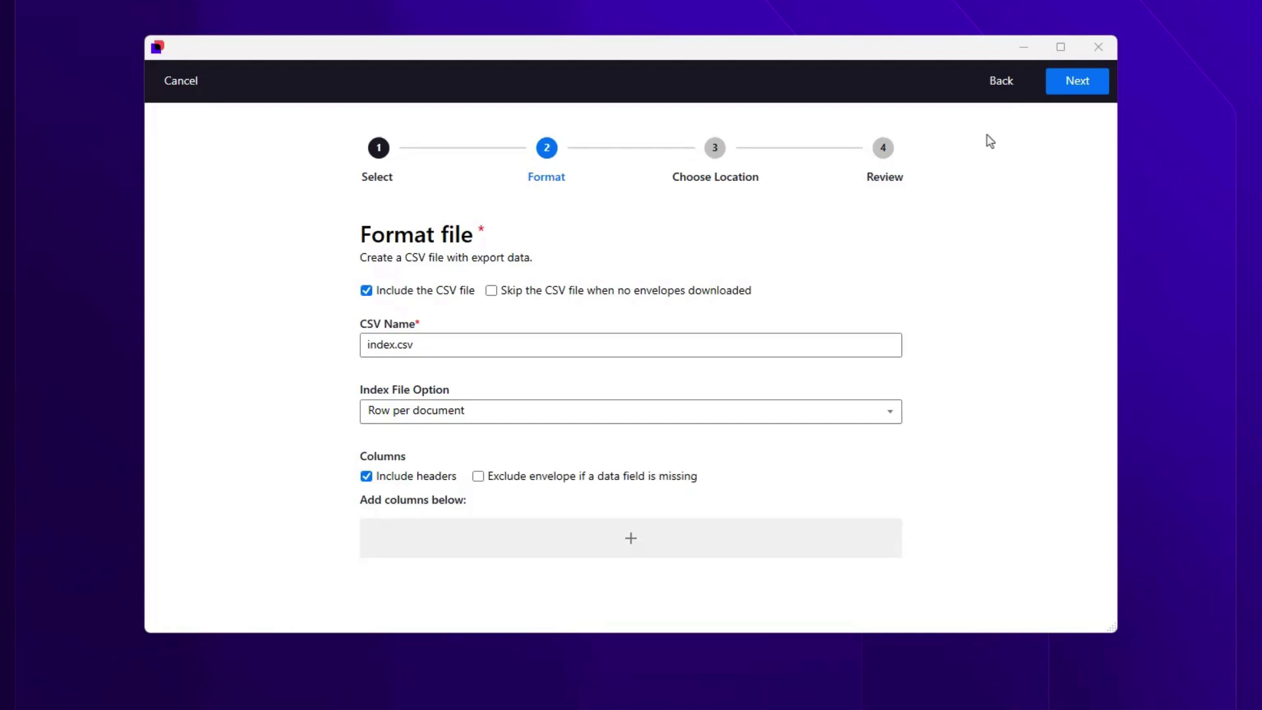
Step: Add Envelope Id and Account ID columns to the CSV index, then continue
click(485, 541)
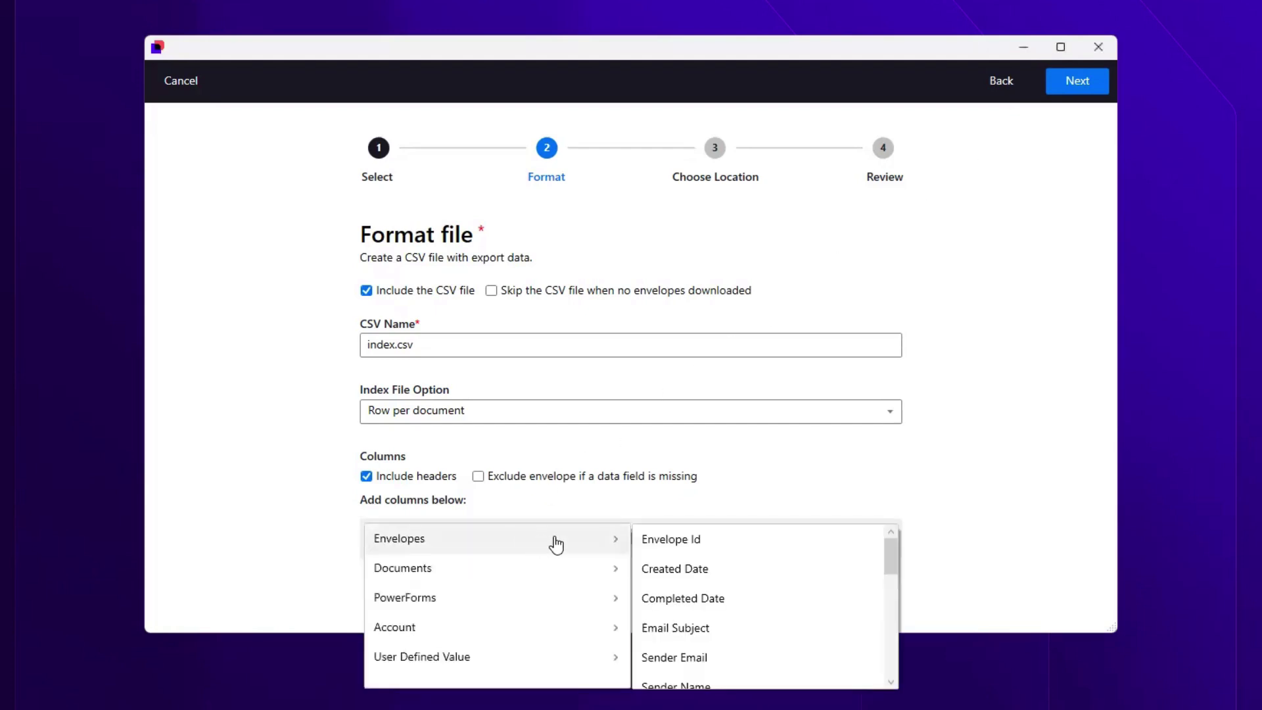
click(655, 546)
click(481, 579)
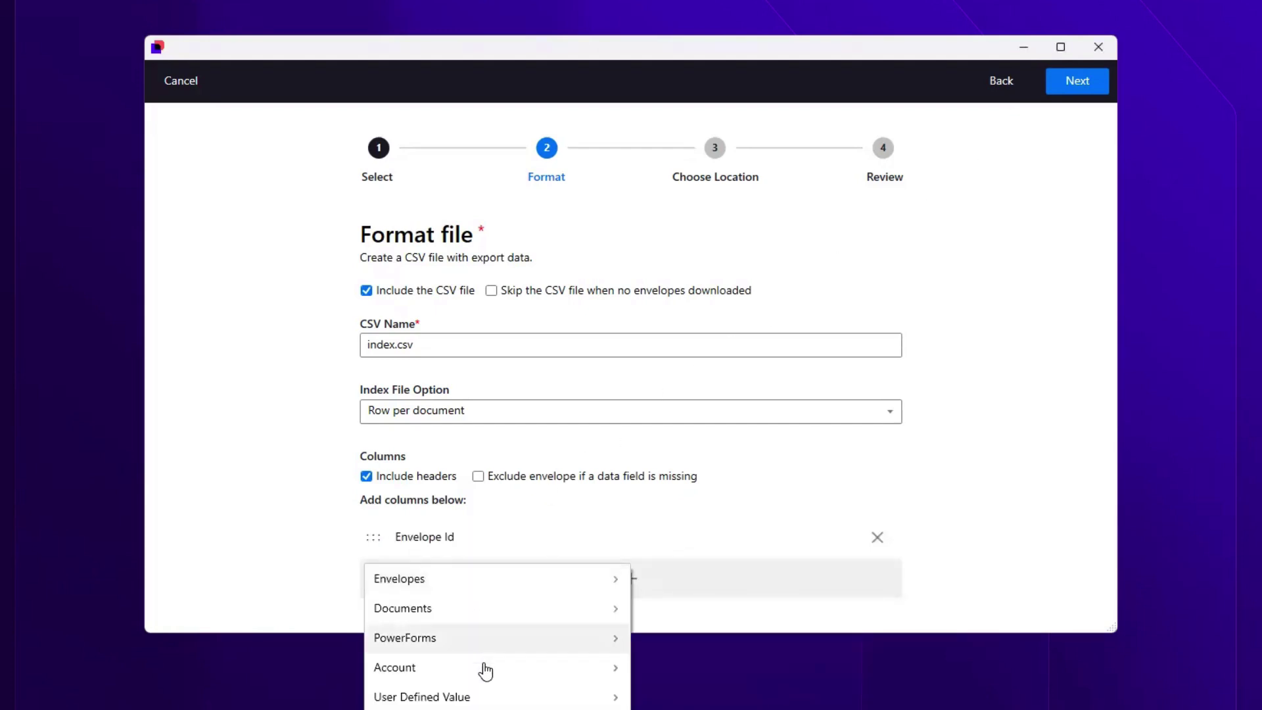
mouse_move(394, 668)
click(726, 592)
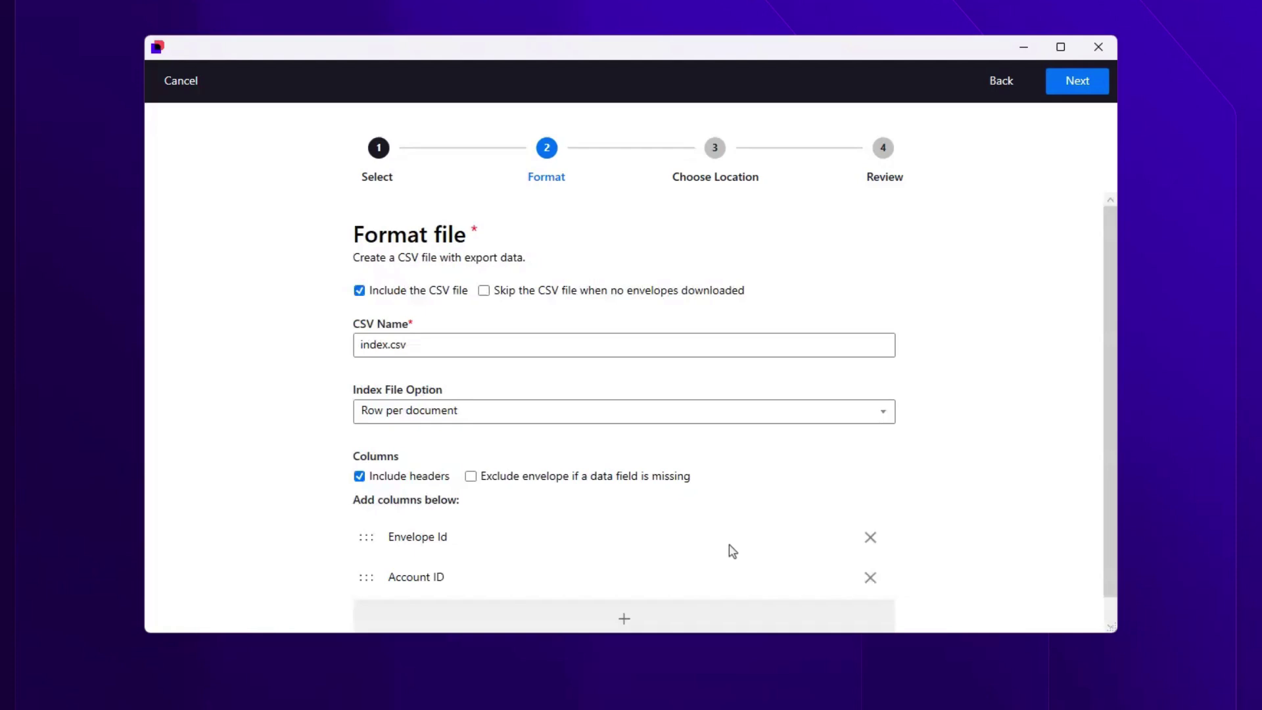
click(1055, 81)
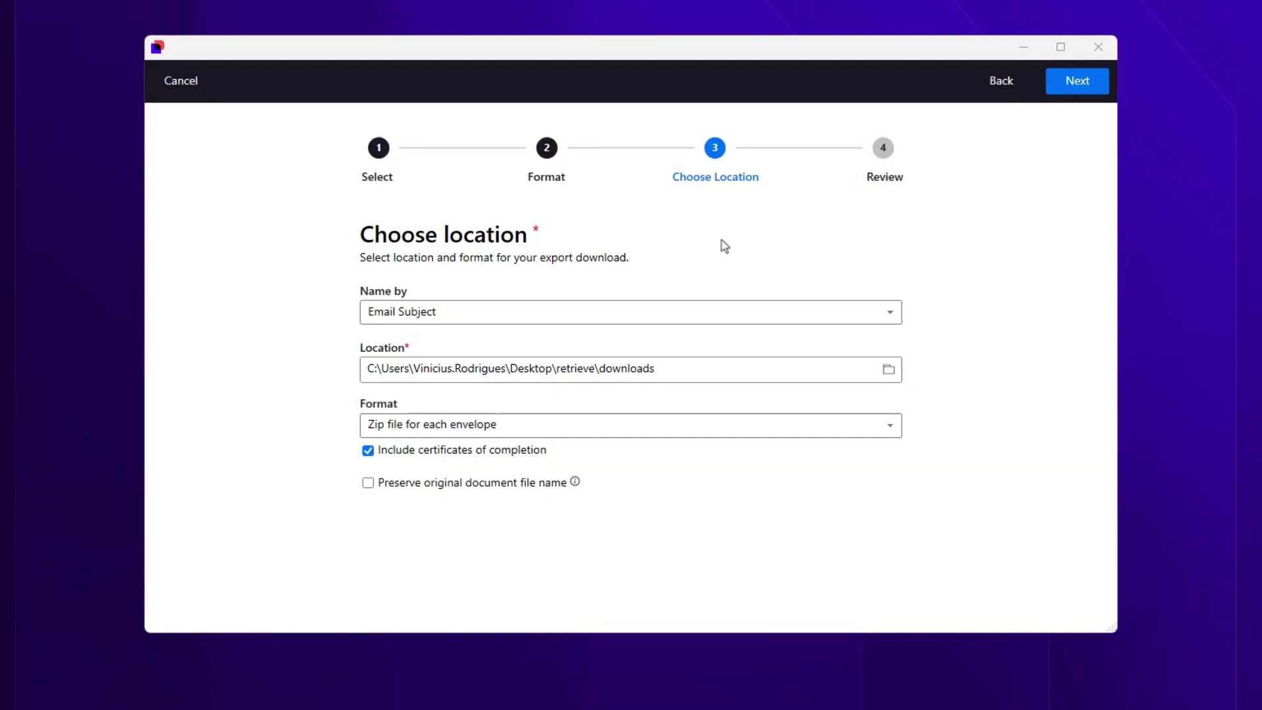
Step: Name files by Envelope ID, keep one zip per envelope, and advance to Review
click(466, 319)
click(457, 343)
click(427, 433)
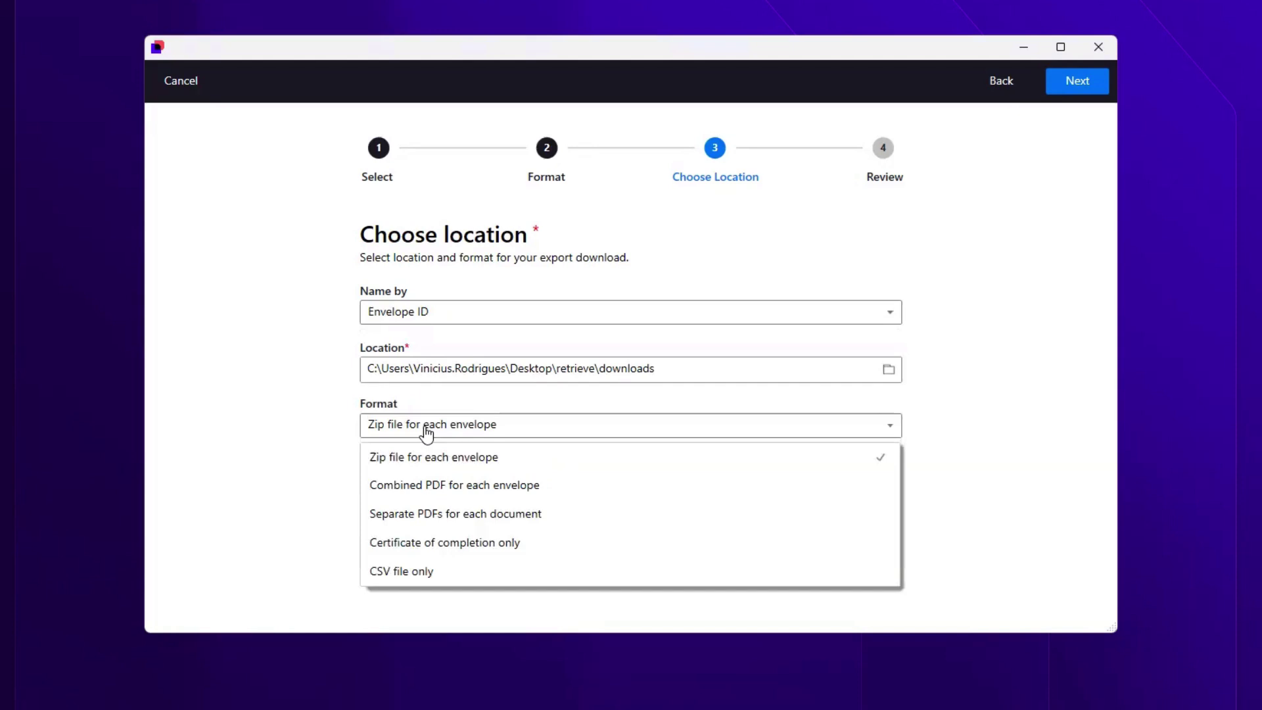
click(427, 433)
click(1077, 81)
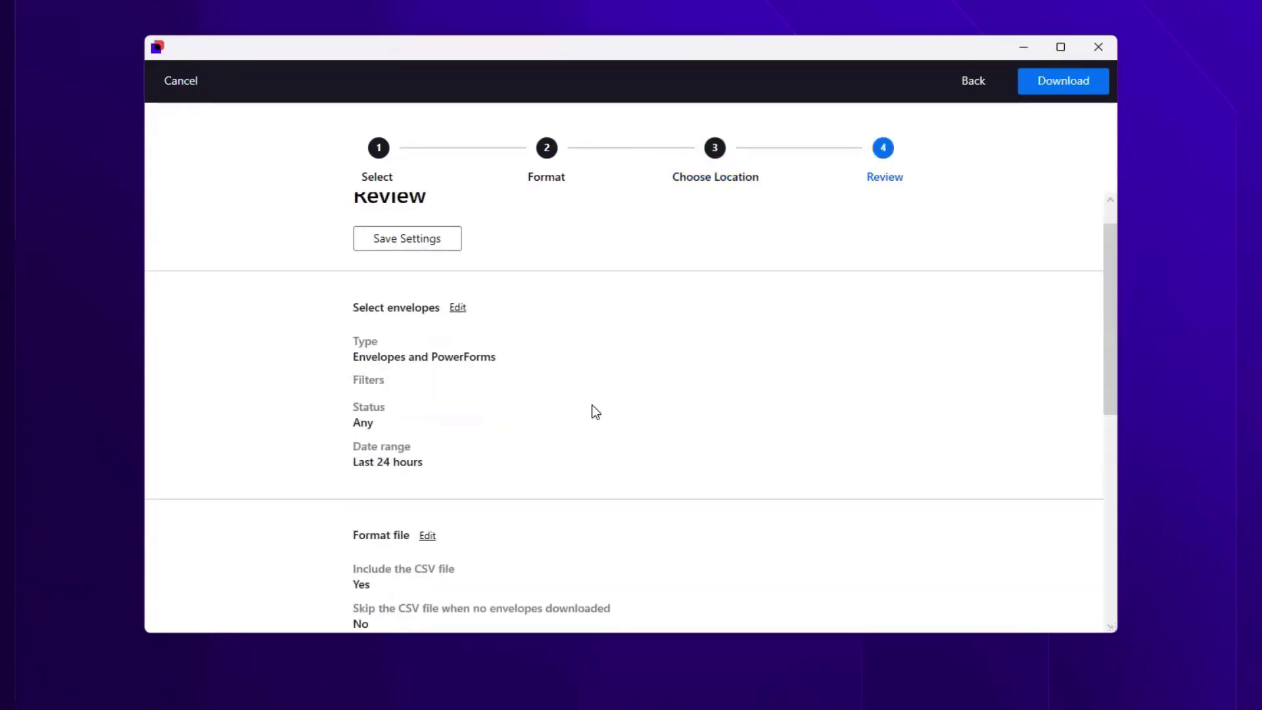
scroll(596, 412, down, 1)
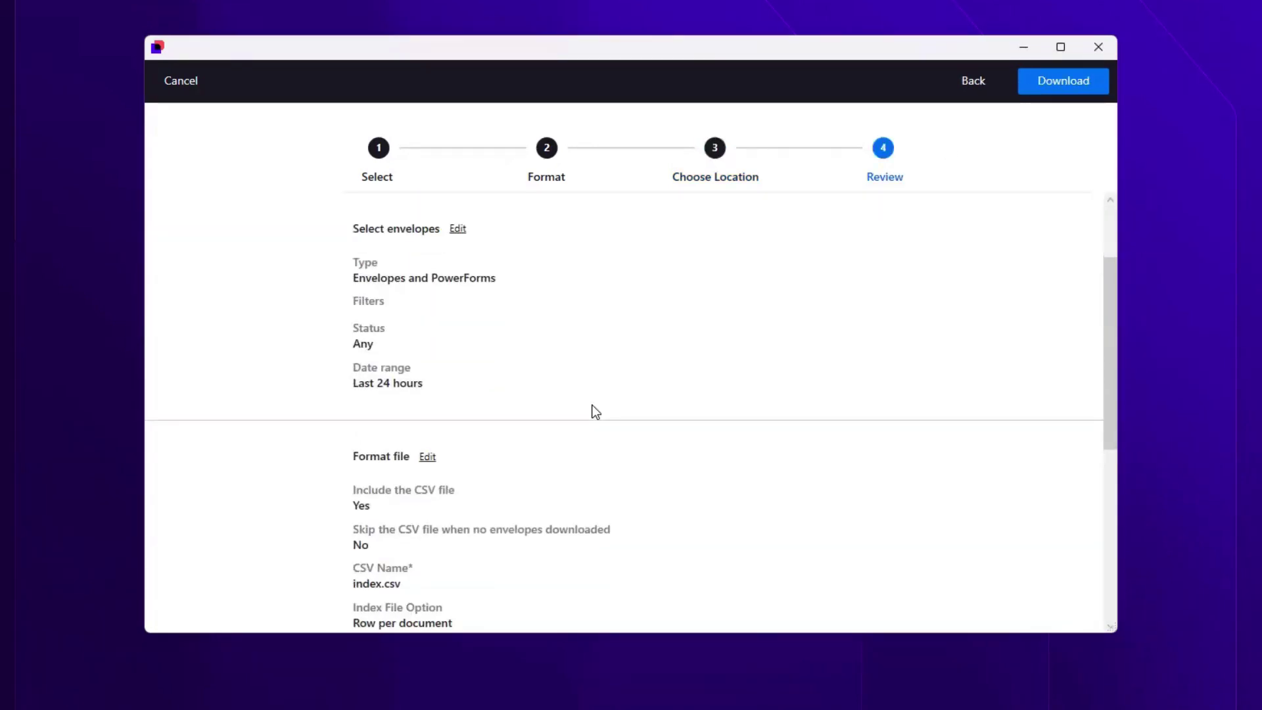
scroll(596, 412, down, 1)
scroll(596, 412, down, 1)
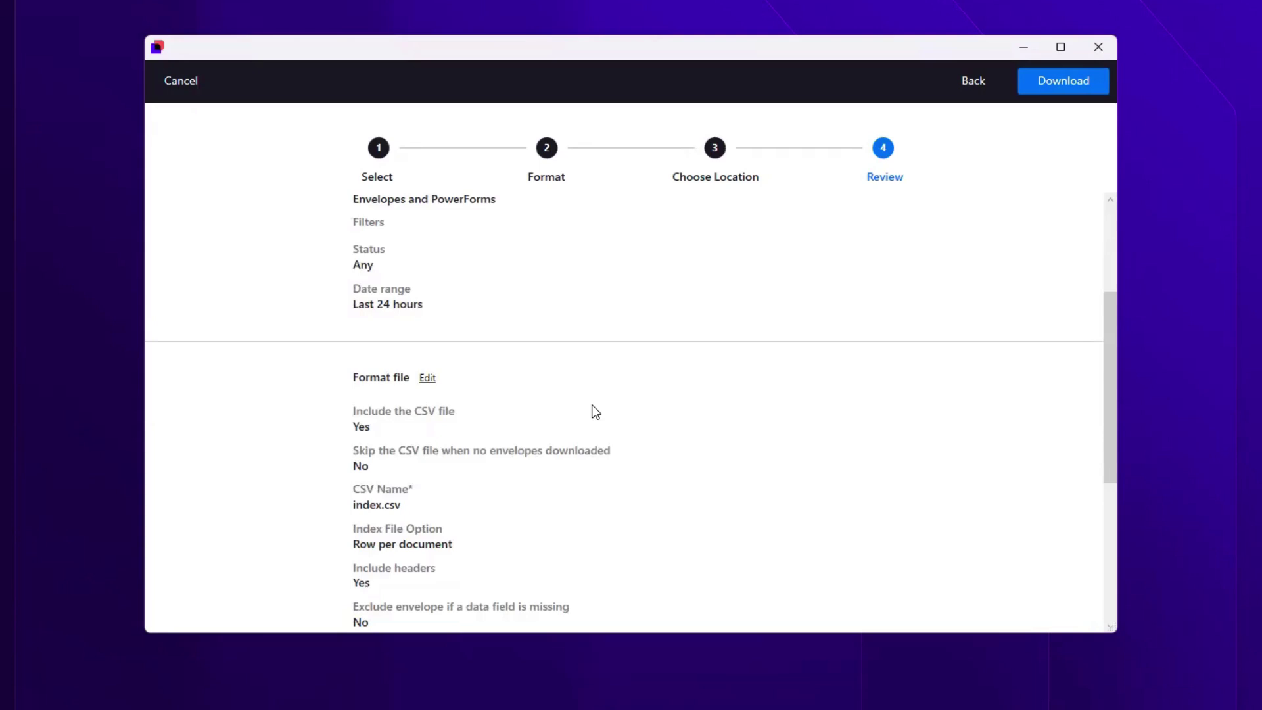
scroll(595, 412, down, 1)
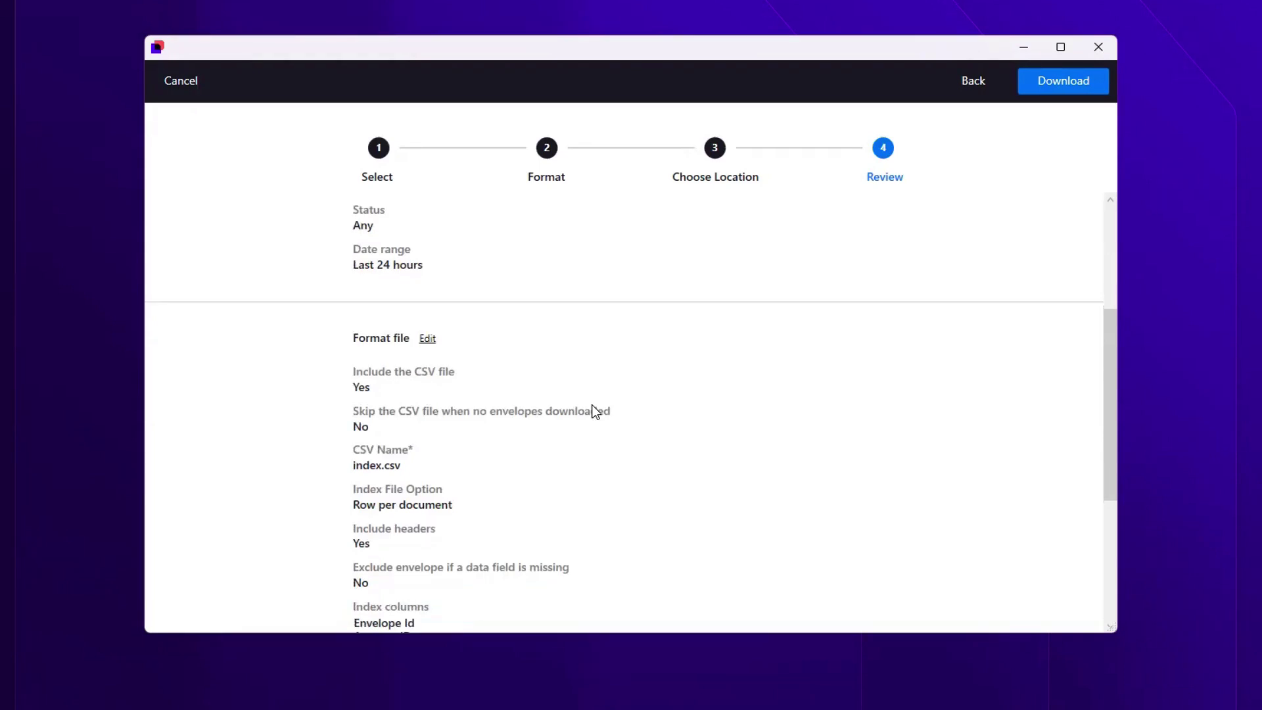
scroll(595, 412, up, 6)
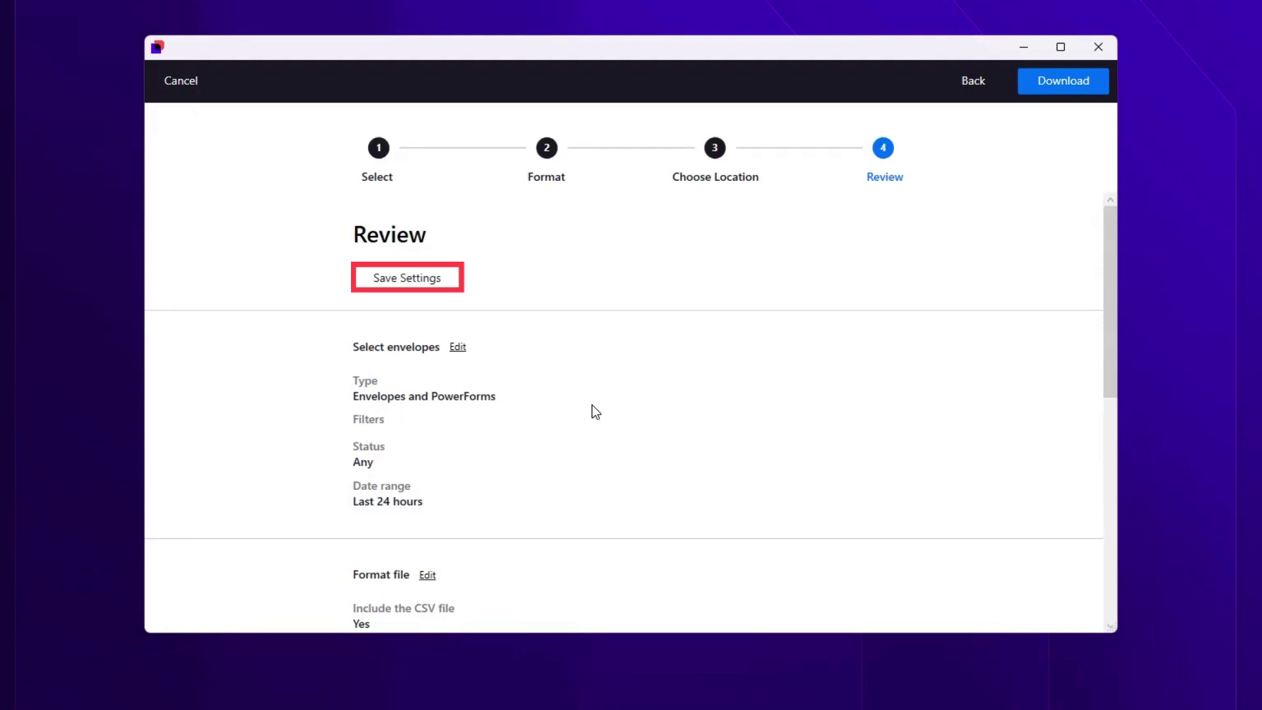
Step: Save the export settings, close the Save Setting dialog, and run the download
click(436, 289)
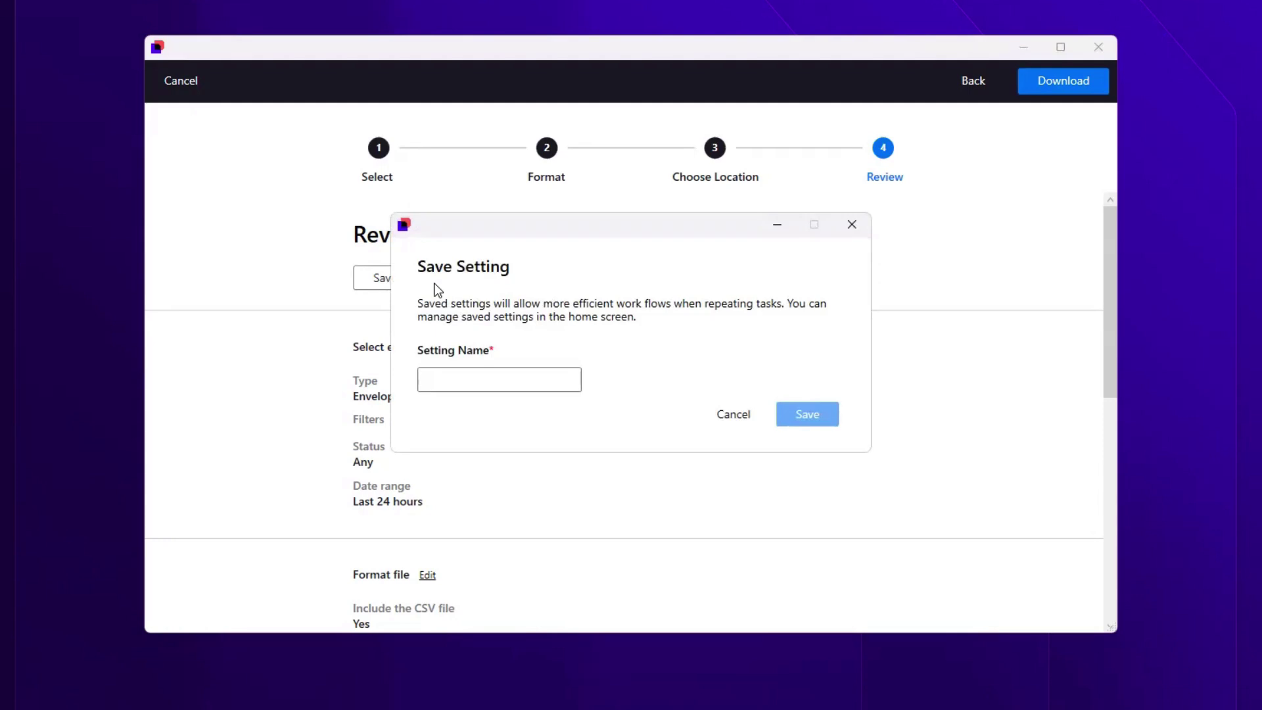
click(726, 419)
click(1044, 95)
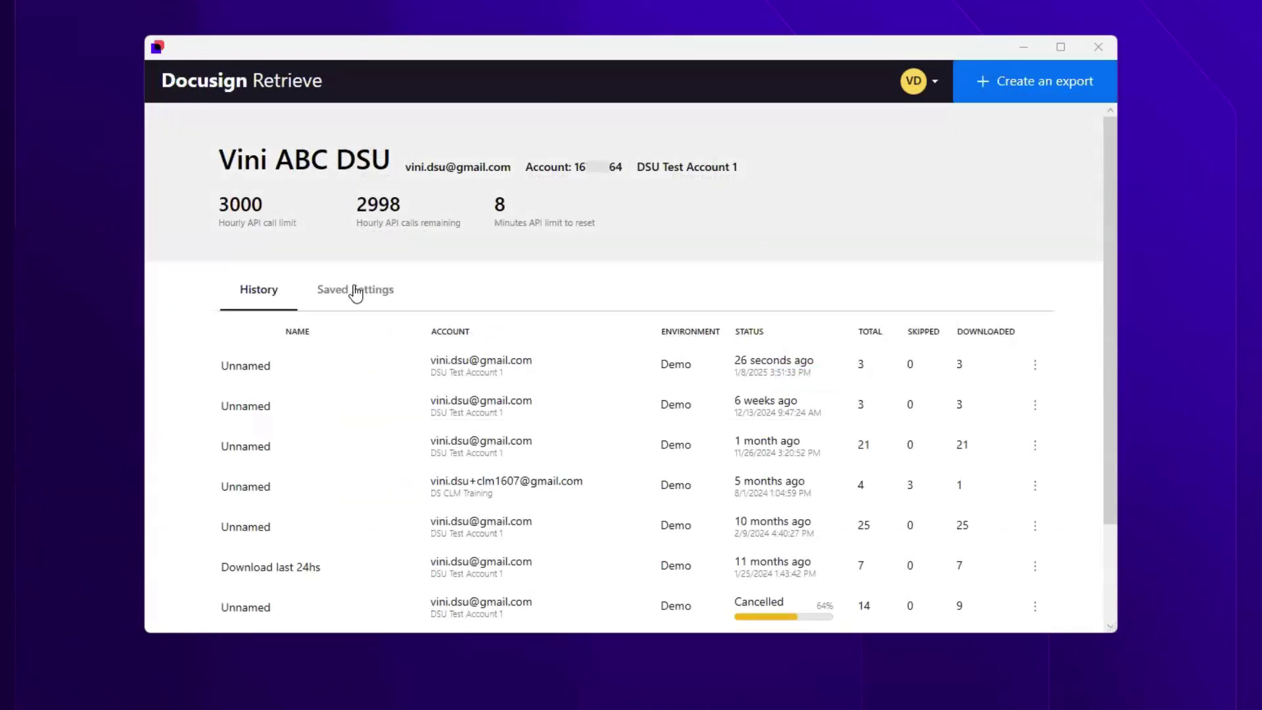
Step: Show the Saved Settings list containing the 'Download last 24hs' preset
click(355, 291)
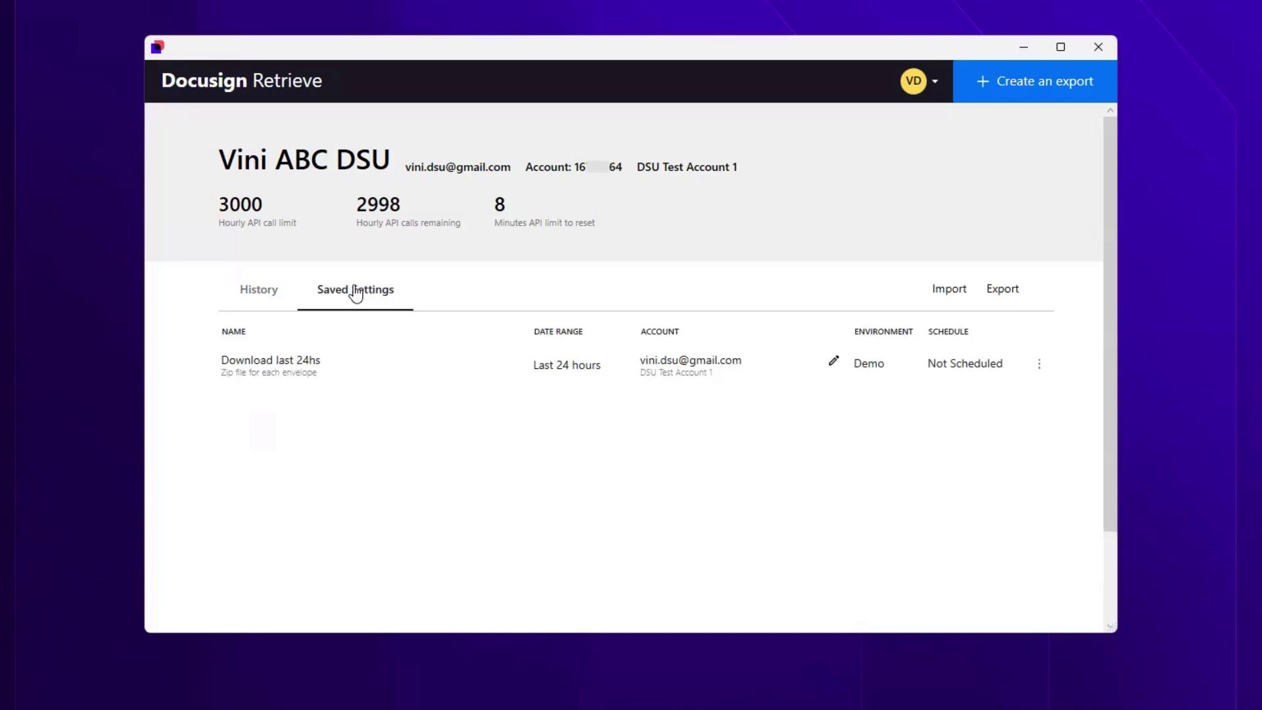